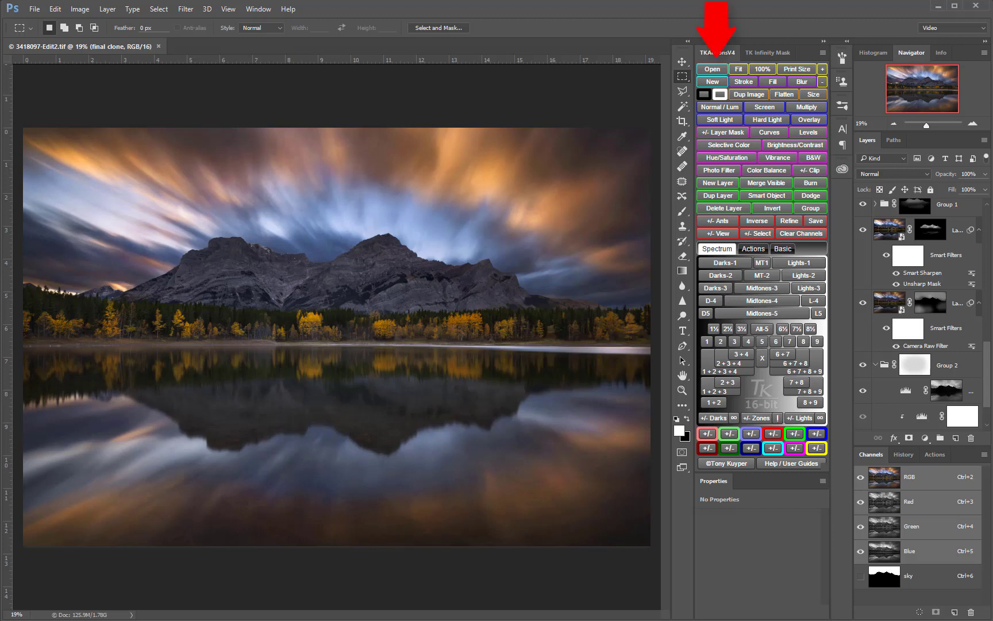
View the TK Infinity Mask panel, return to TKActionsV4, then switch to the Essentials workspace.
{"action": "left_click", "coordinate": [757, 53]}
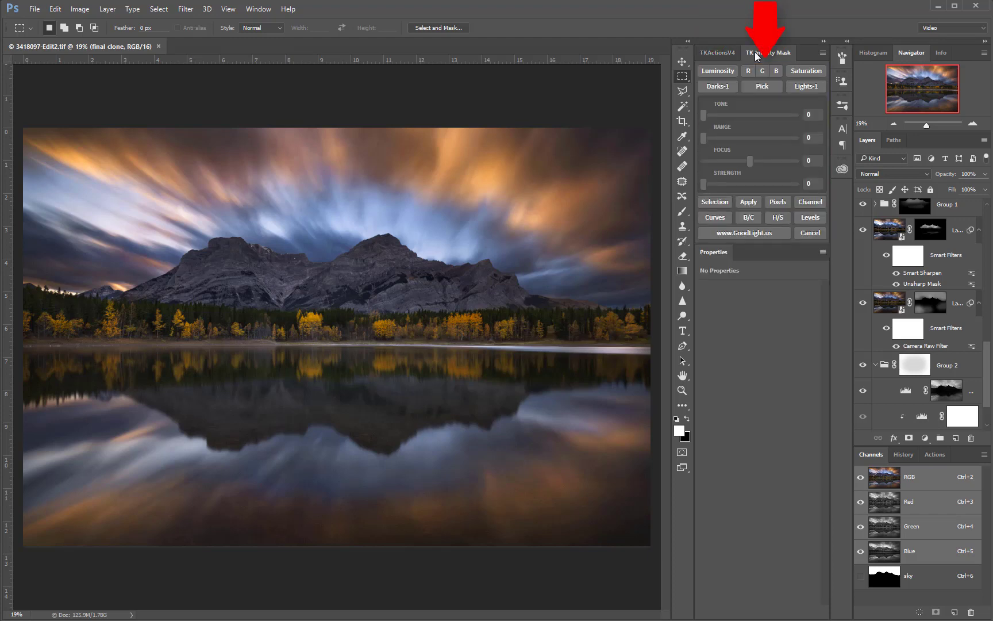
{"action": "left_click", "coordinate": [713, 54]}
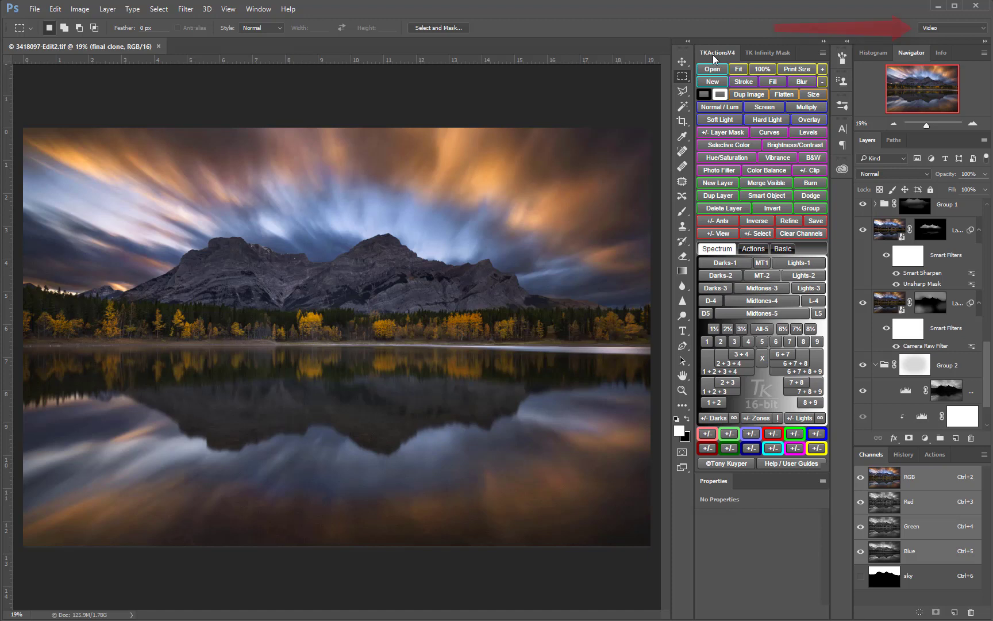
{"action": "left_click", "coordinate": [970, 29]}
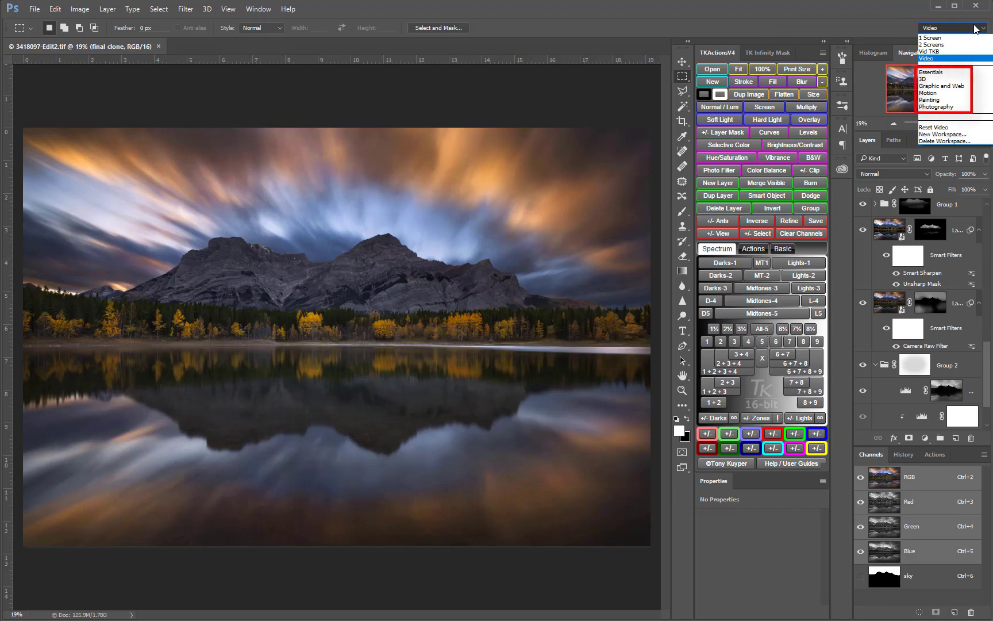
{"action": "left_click", "coordinate": [937, 73]}
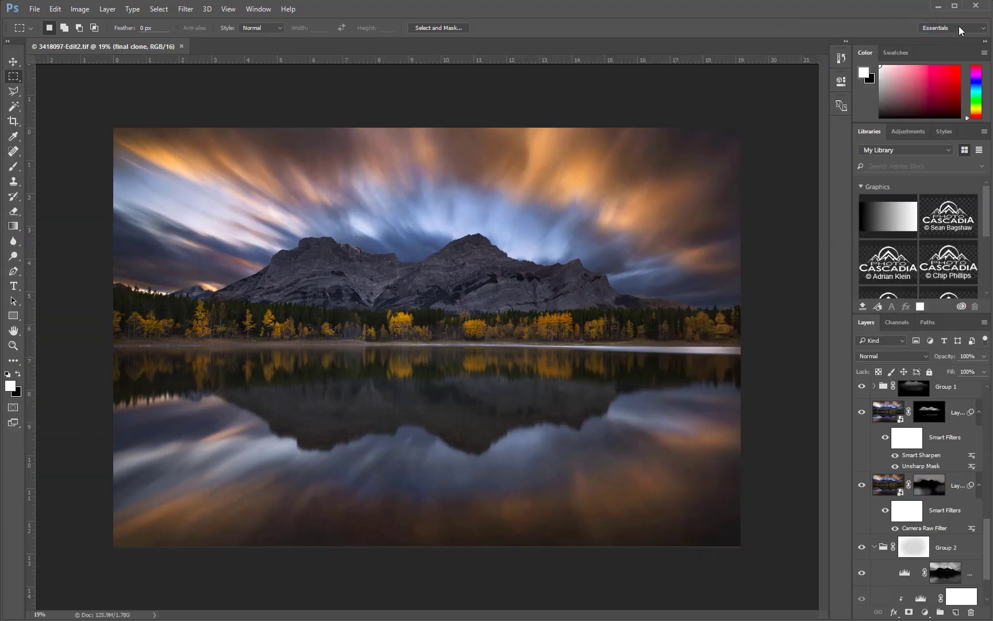
Switch to the Painting workspace, then Photography, and reopen the workspace list.
{"action": "left_click", "coordinate": [959, 27]}
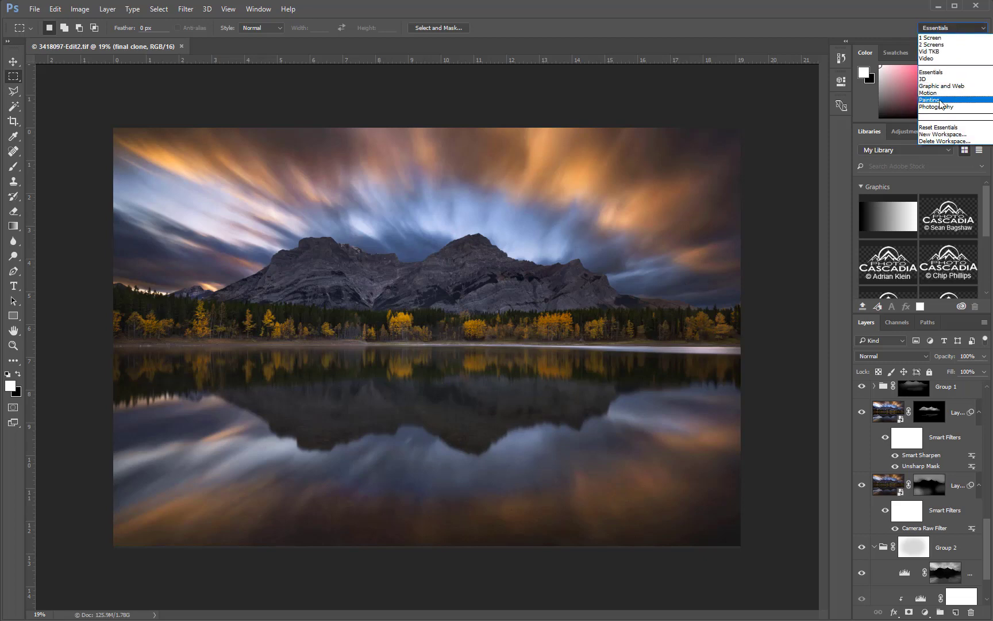
{"action": "left_click", "coordinate": [939, 101]}
{"action": "left_click", "coordinate": [956, 27]}
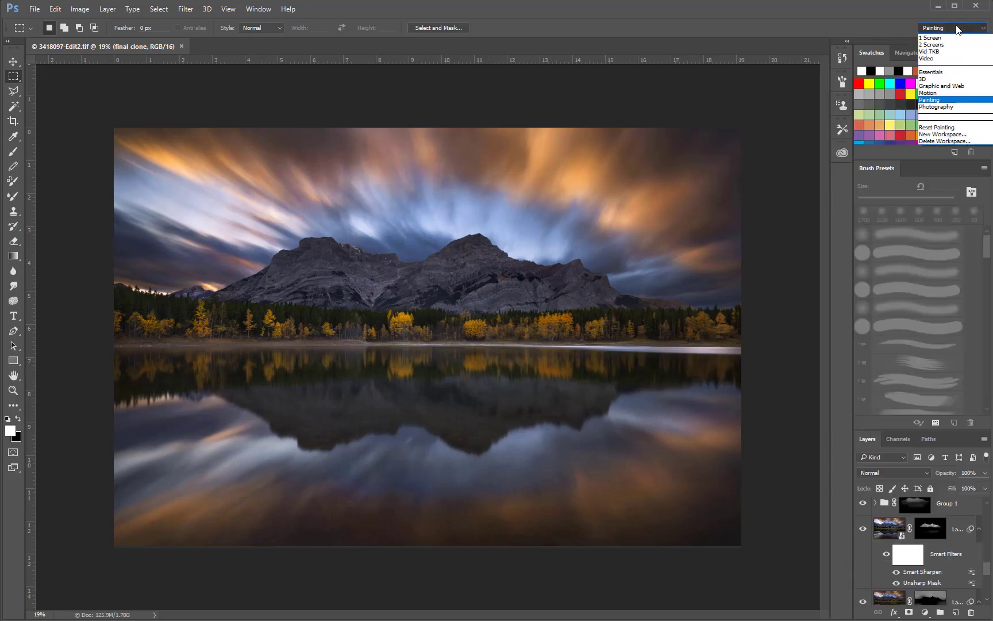
{"action": "left_click", "coordinate": [944, 107]}
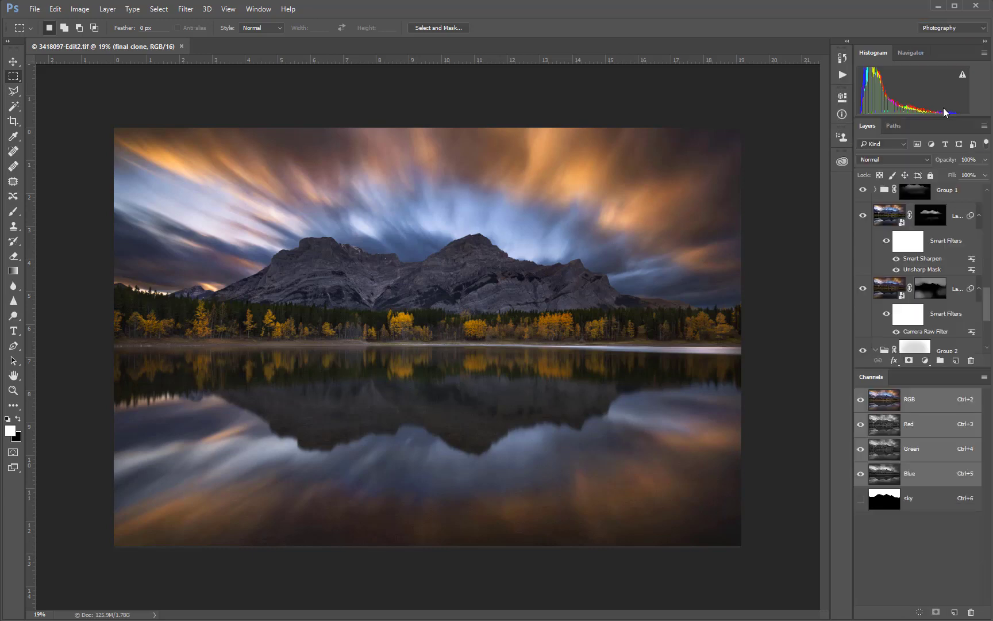
{"action": "left_click", "coordinate": [965, 29]}
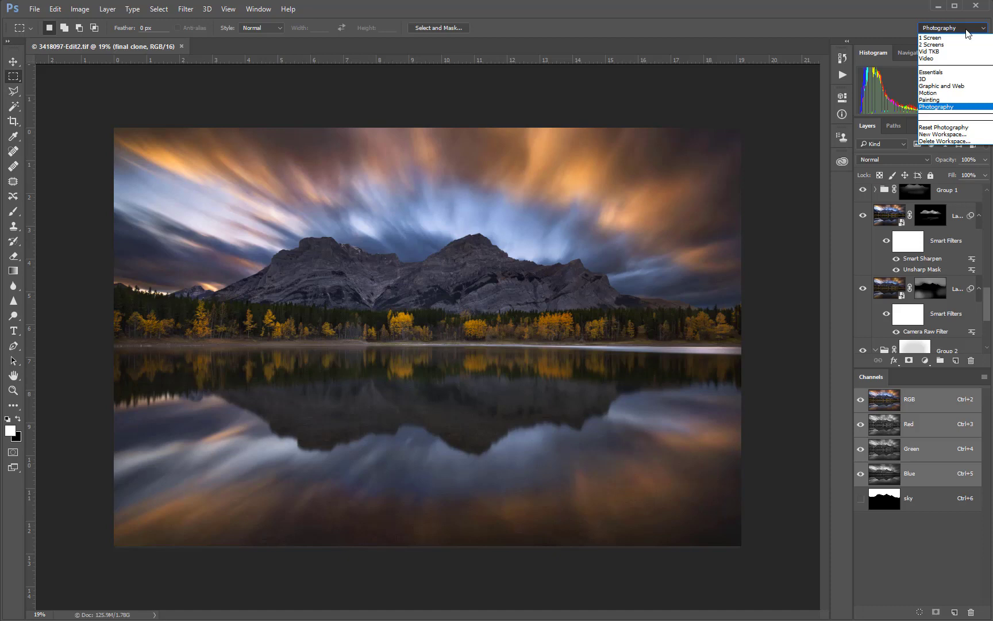
Save the Photography-based layout as a new workspace called 'Sample Workspace'.
{"action": "left_click", "coordinate": [955, 136]}
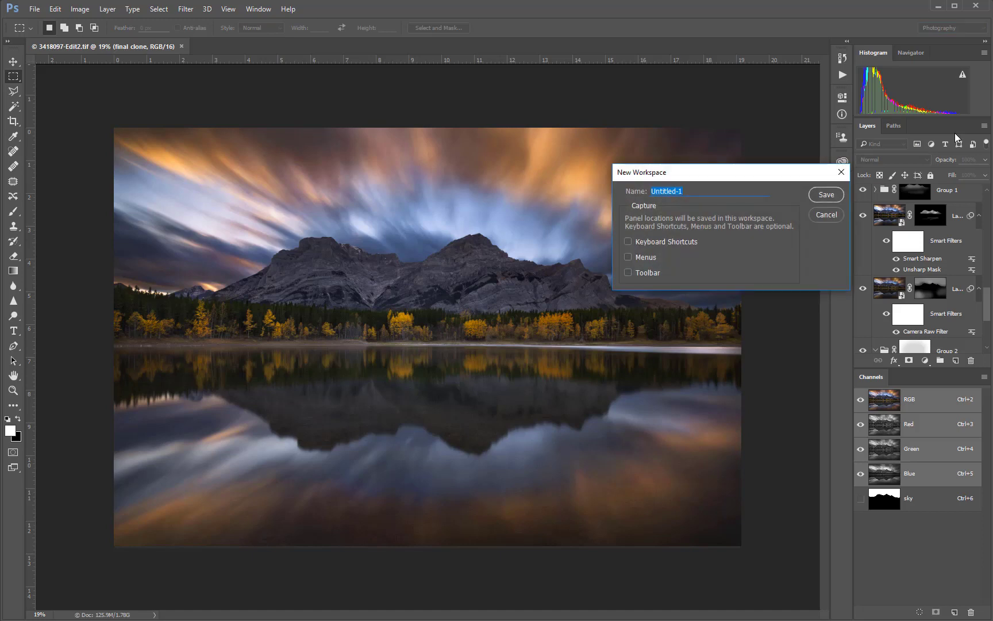
{"action": "type", "text": "Sample Workspace"}
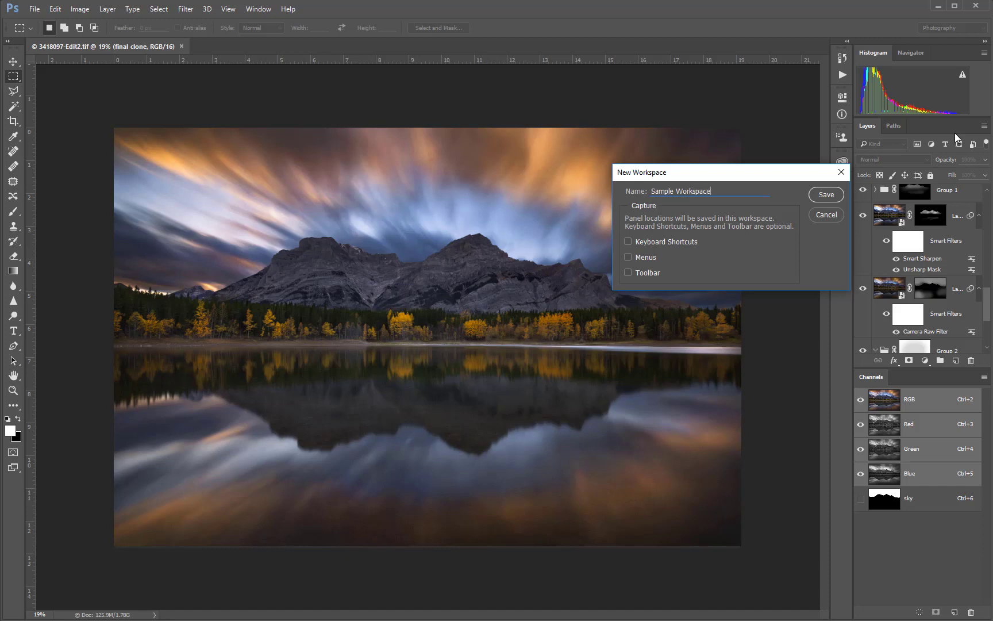
{"action": "left_click", "coordinate": [838, 195]}
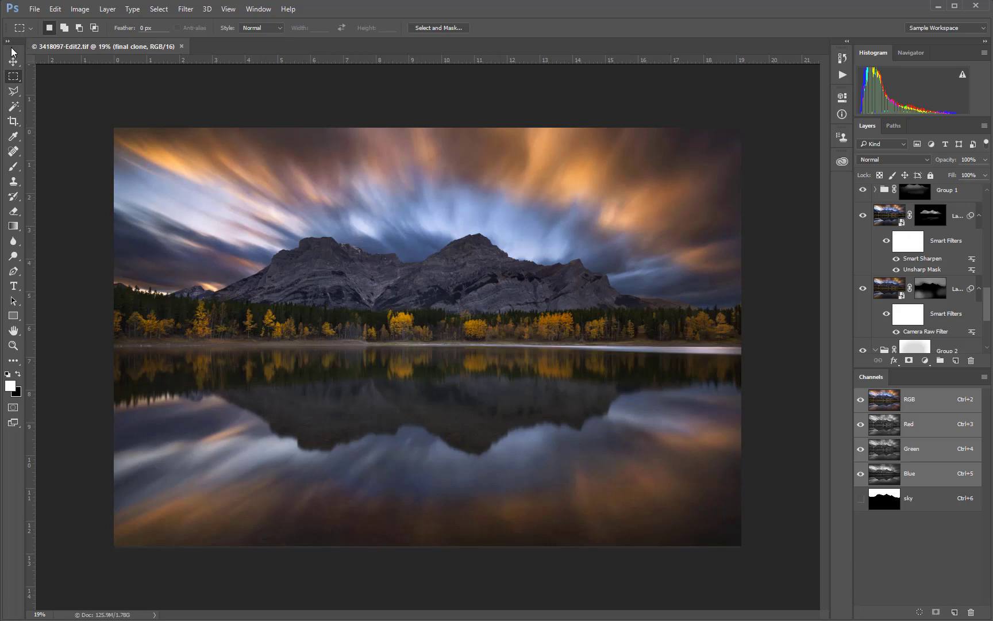
Float the Tools panel onto the canvas, then try Video and return to Sample Workspace.
{"action": "left_click_drag", "start_coordinate": [13, 52], "coordinate": [784, 77]}
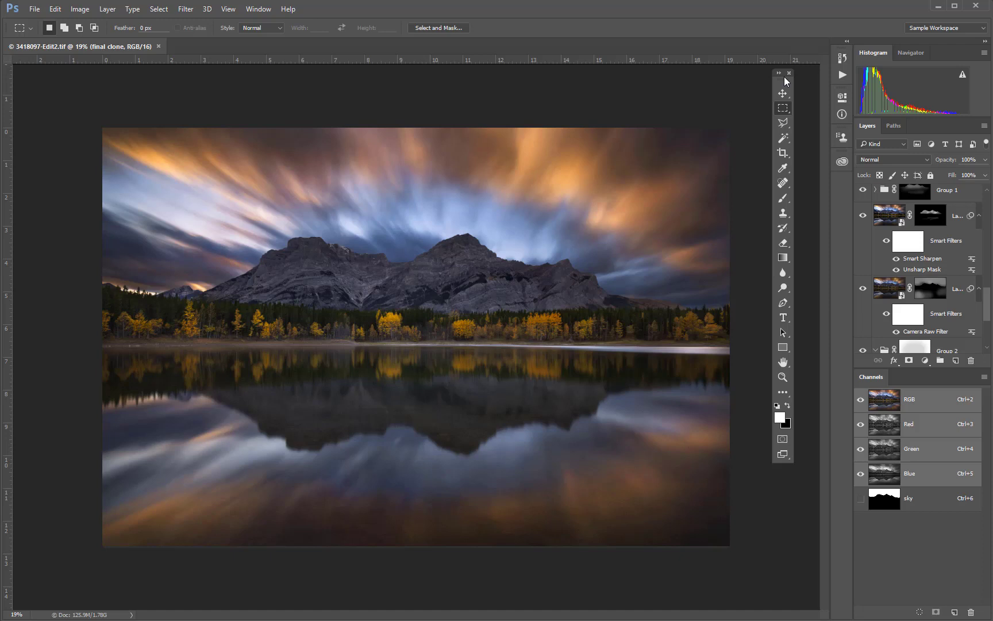
{"action": "left_click", "coordinate": [964, 26]}
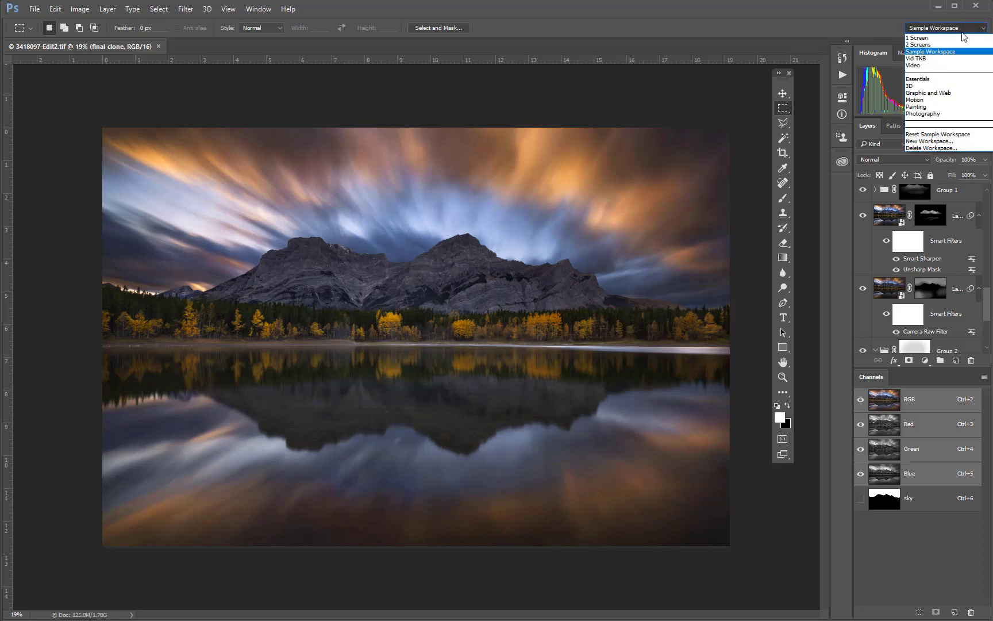
{"action": "left_click", "coordinate": [922, 66]}
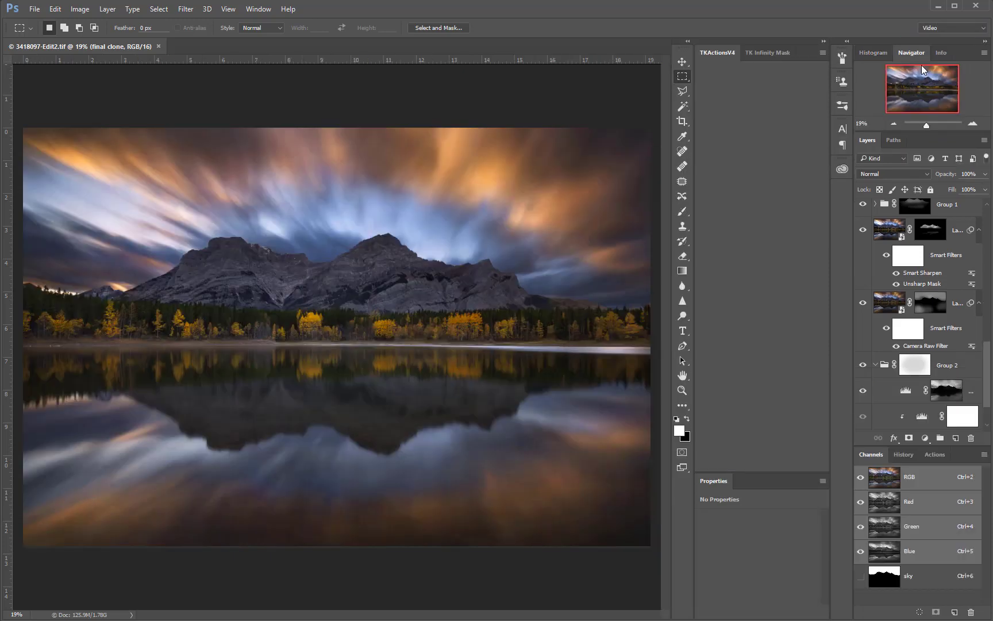
{"action": "left_click", "coordinate": [948, 28]}
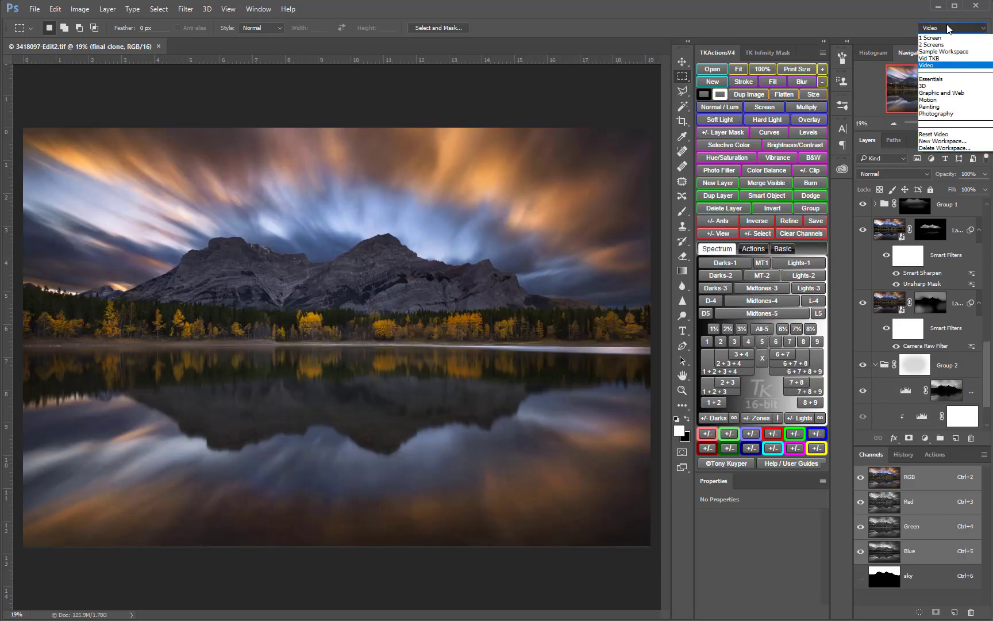
{"action": "left_click", "coordinate": [945, 52]}
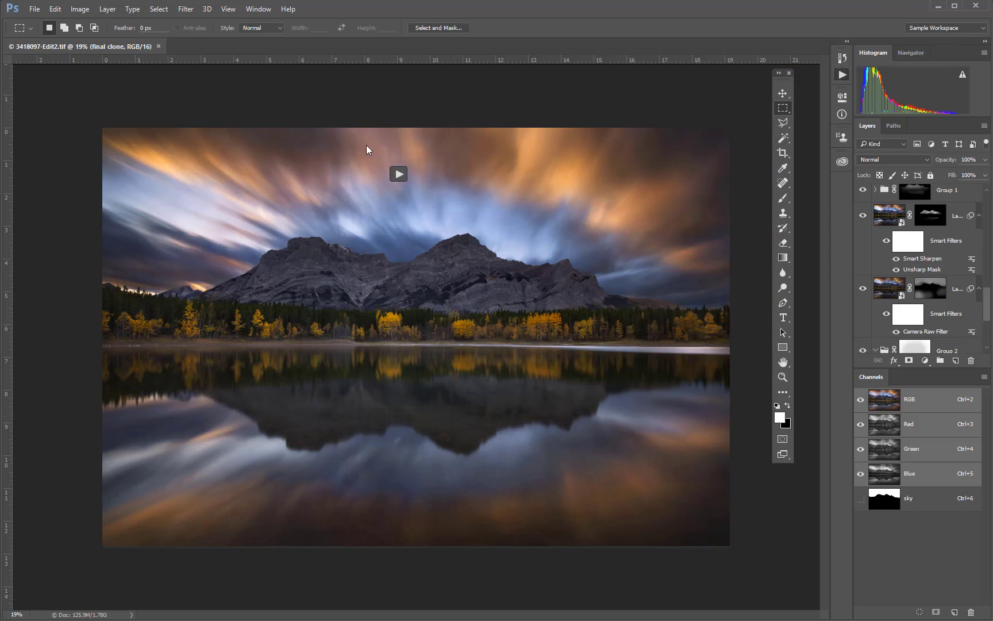
Float the Actions panel near the image's top left, expanding and collapsing it twice.
{"action": "left_click_drag", "start_coordinate": [360, 138], "coordinate": [911, 265]}
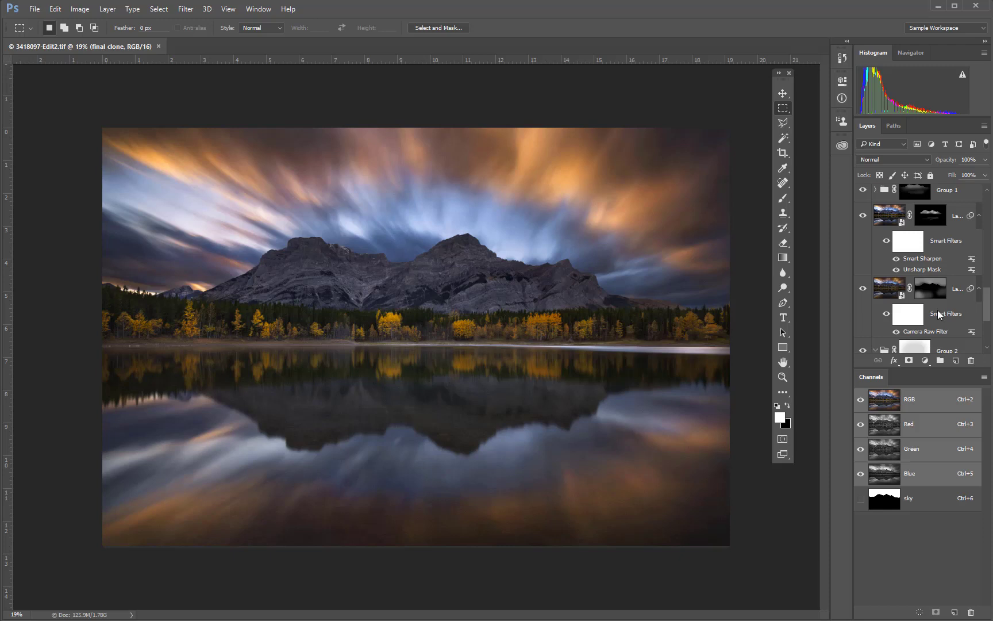
{"action": "left_click_drag", "start_coordinate": [876, 313], "coordinate": [284, 91]}
{"action": "left_click", "coordinate": [281, 101]}
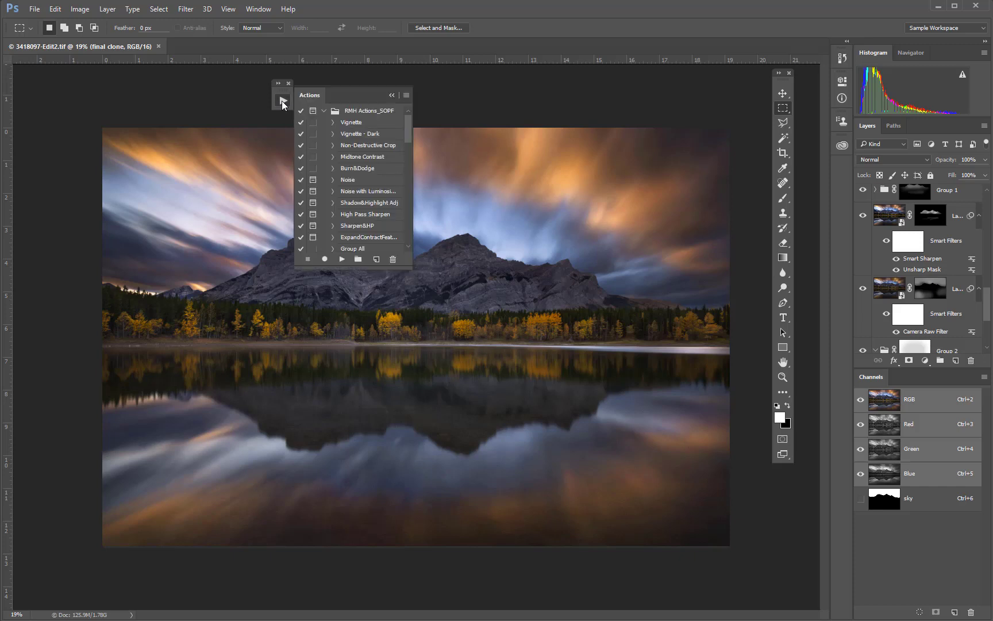
{"action": "left_click", "coordinate": [282, 101]}
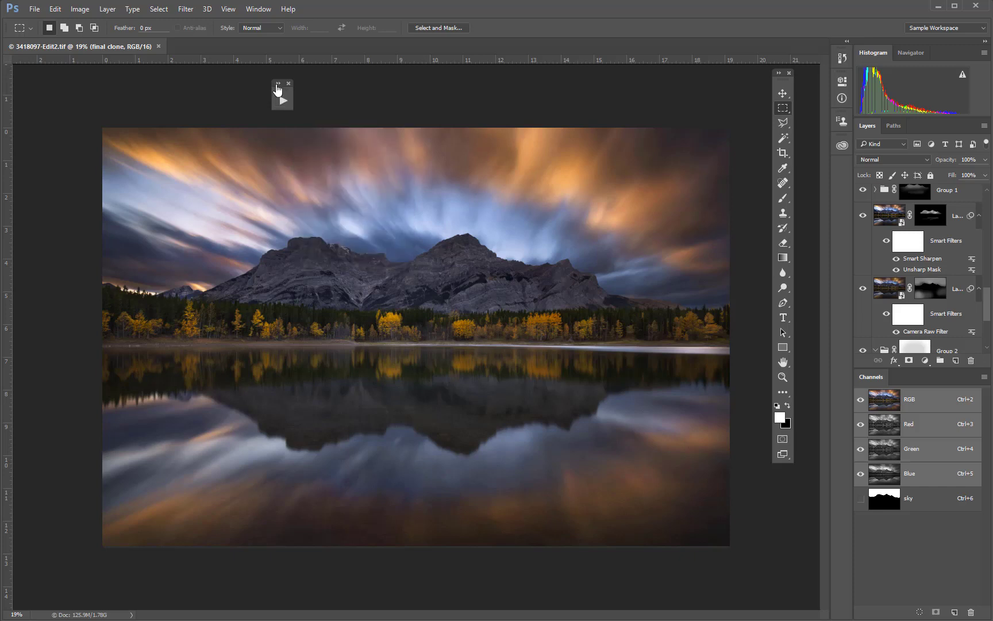
{"action": "left_click", "coordinate": [277, 86]}
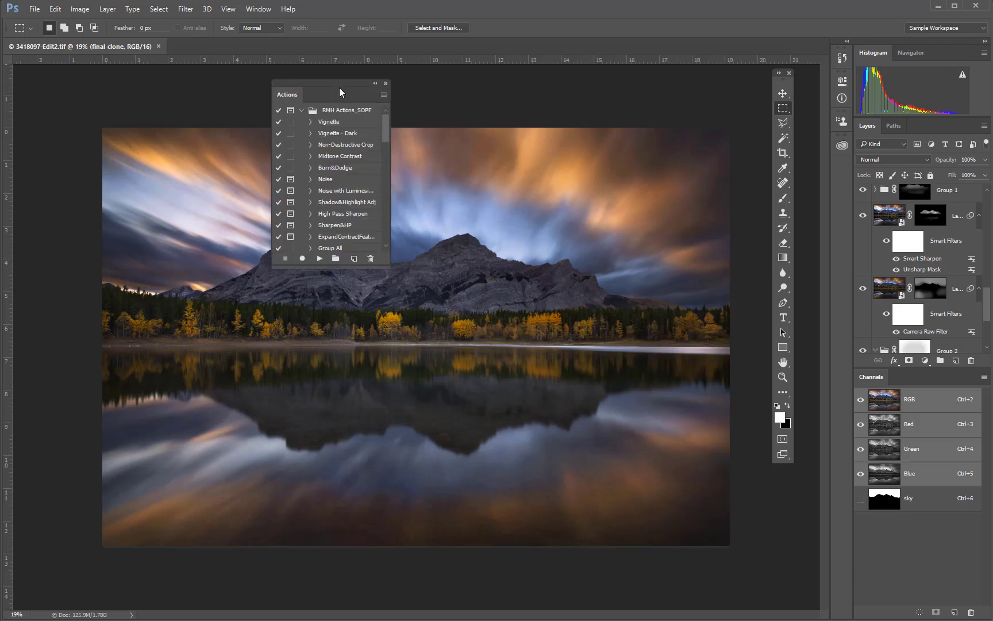
{"action": "left_click", "coordinate": [375, 84]}
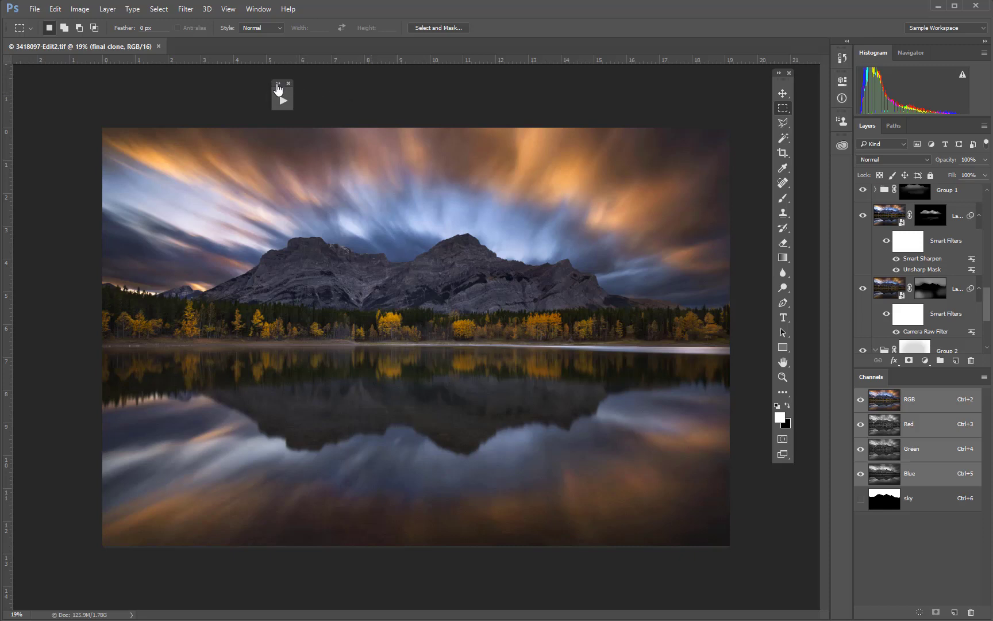
Expand the floating Actions panel and dismiss its options menu unchanged.
{"action": "left_click", "coordinate": [282, 94]}
{"action": "left_click", "coordinate": [383, 95]}
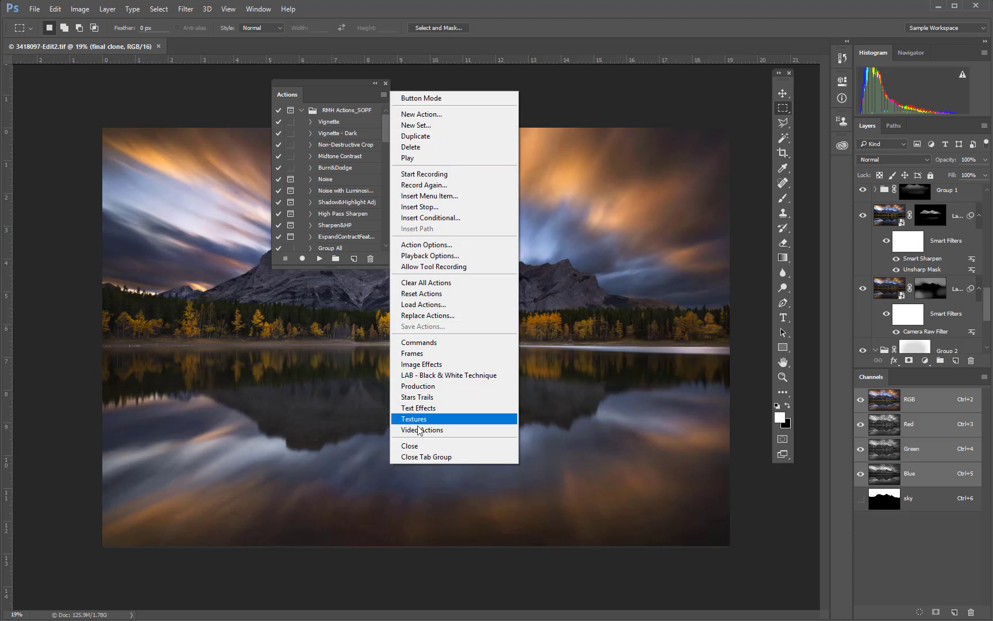
{"action": "left_click", "coordinate": [373, 97]}
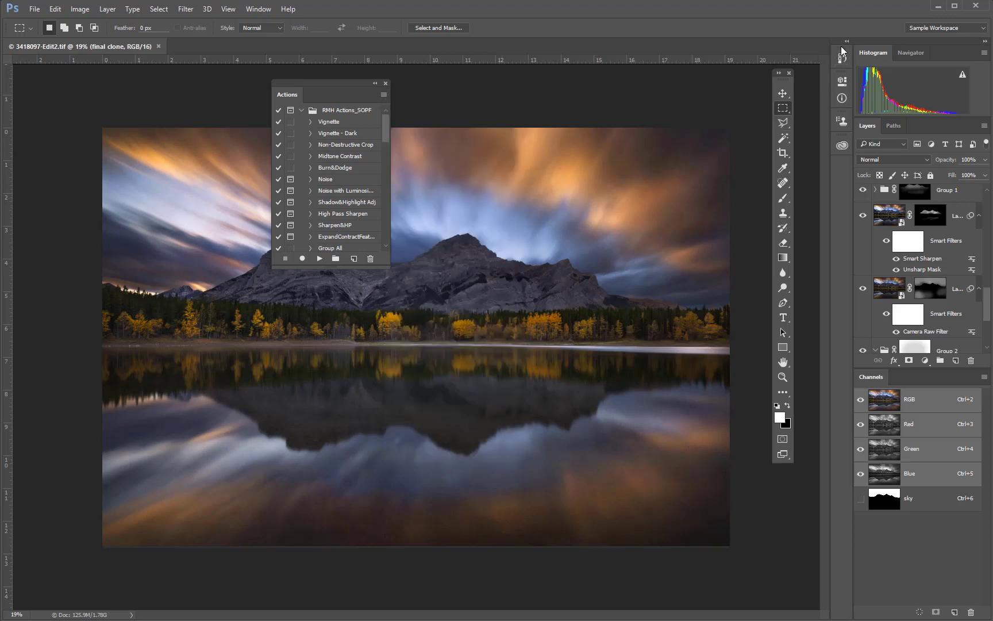
Pull the History panel out of the dock and stack it under the Actions panel.
{"action": "left_click_drag", "start_coordinate": [842, 52], "coordinate": [398, 361]}
{"action": "left_click_drag", "start_coordinate": [371, 315], "coordinate": [392, 248]}
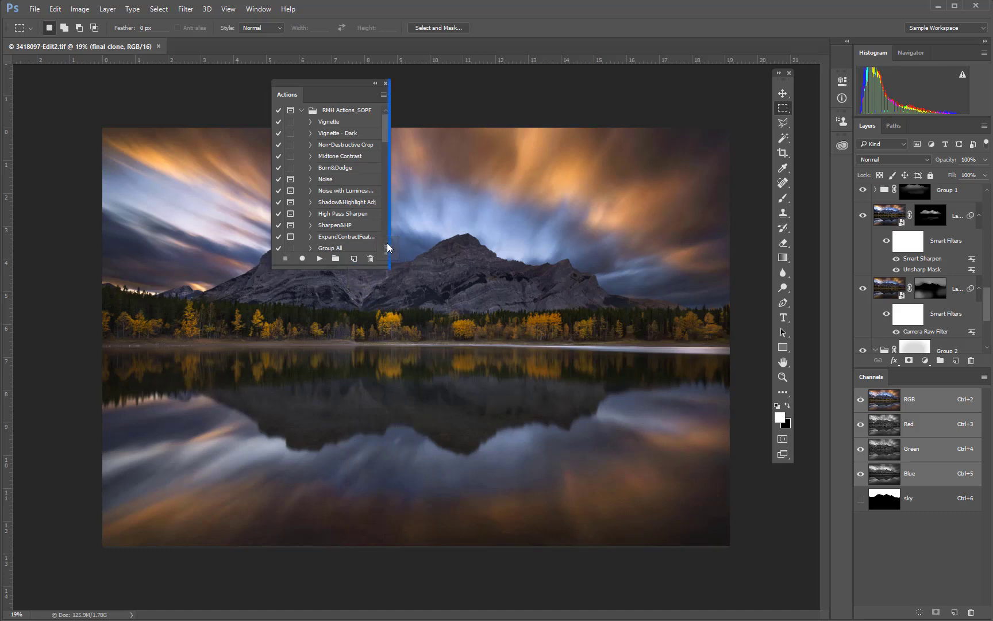
{"action": "left_click_drag", "start_coordinate": [387, 248], "coordinate": [326, 265]}
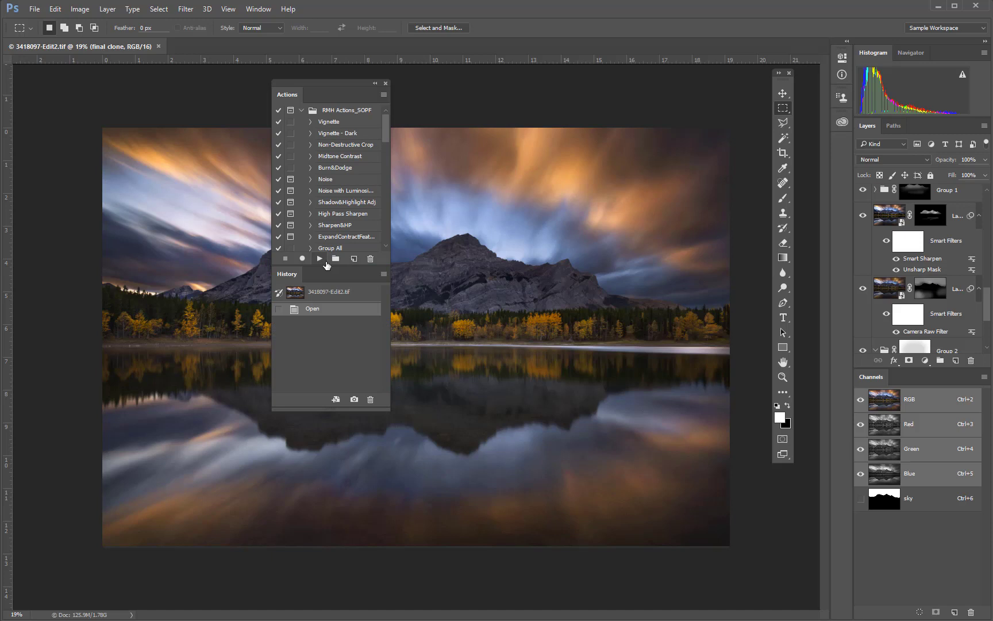
Open the Adjustments panel and dock the toolbar beside the right-side panels.
{"action": "left_click", "coordinate": [258, 9]}
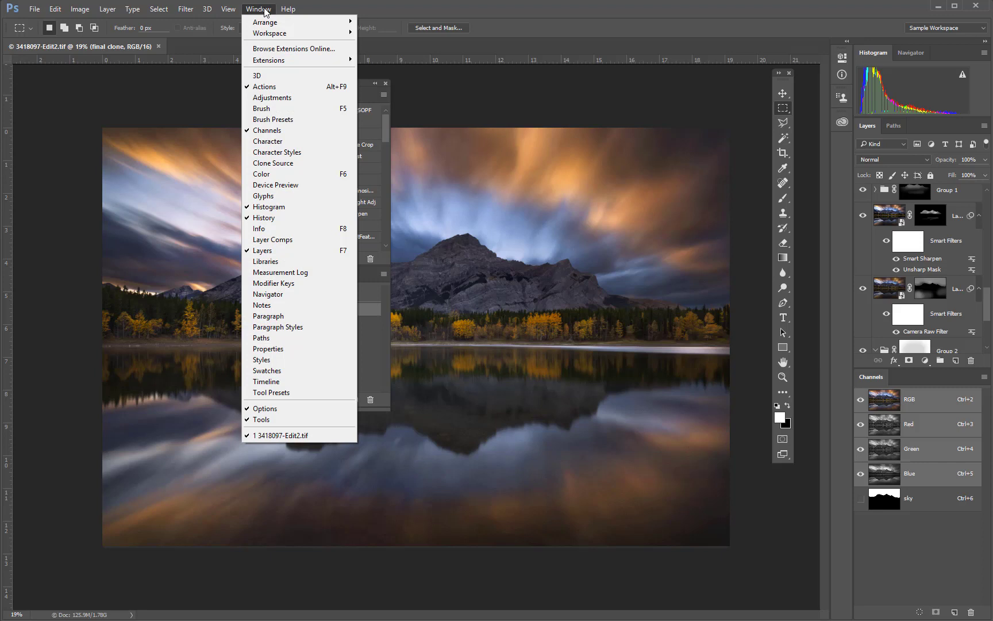
{"action": "left_click", "coordinate": [277, 97]}
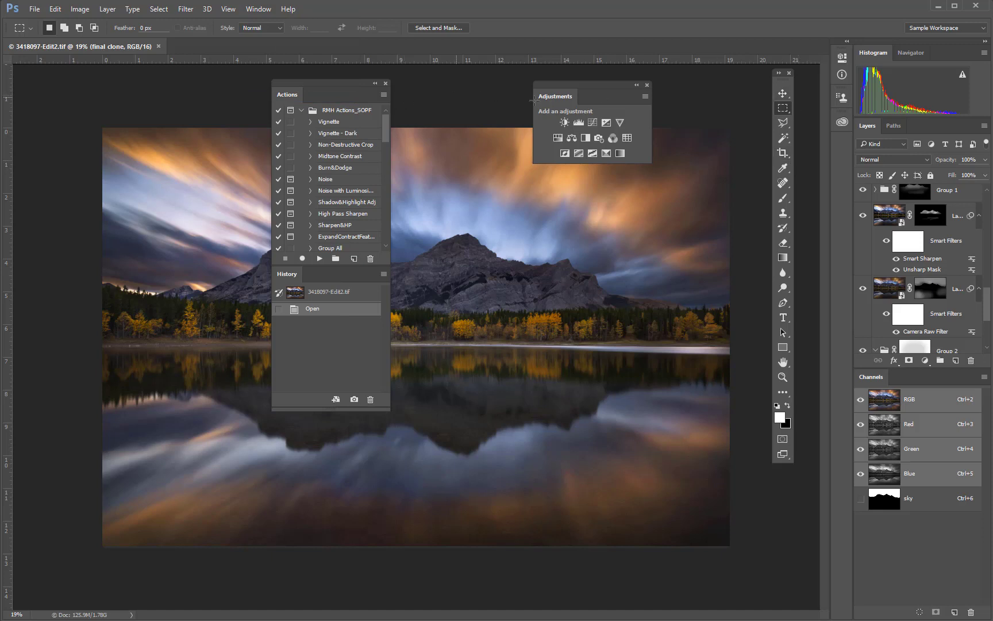
{"action": "left_click_drag", "start_coordinate": [781, 77], "coordinate": [827, 112]}
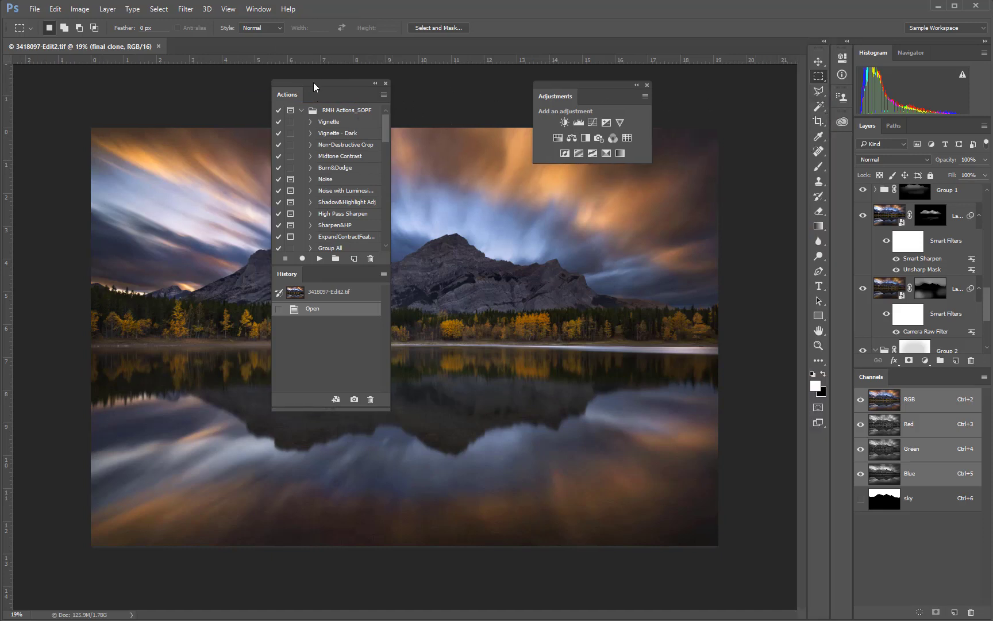
{"action": "left_click_drag", "start_coordinate": [315, 85], "coordinate": [837, 134]}
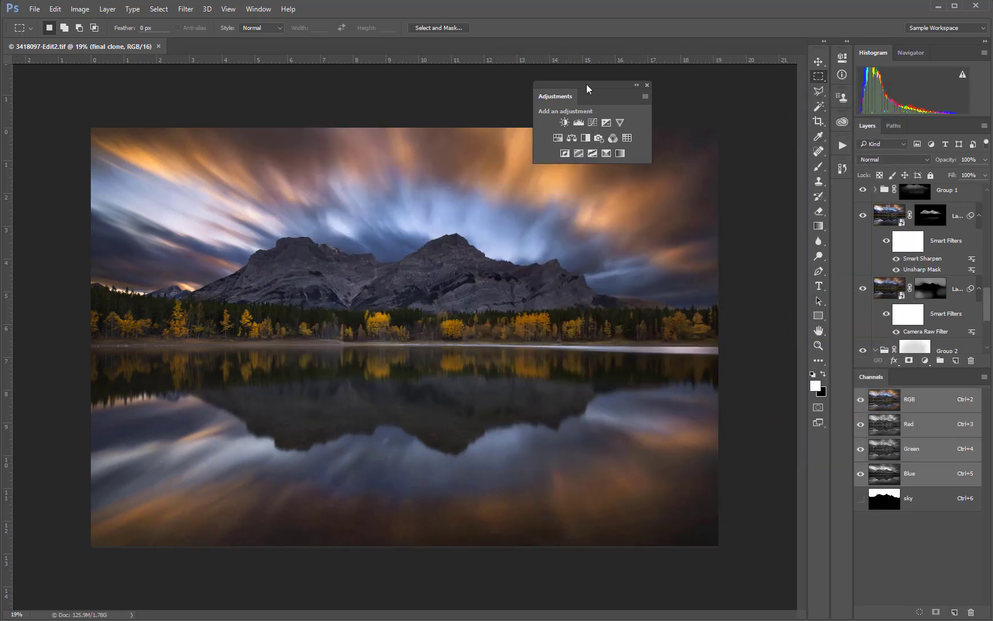
Dock the Actions/History group and Adjustments as icons, and swap the toolbar with the icon column.
{"action": "left_click_drag", "start_coordinate": [588, 83], "coordinate": [592, 97]}
{"action": "left_click_drag", "start_coordinate": [614, 145], "coordinate": [837, 182]}
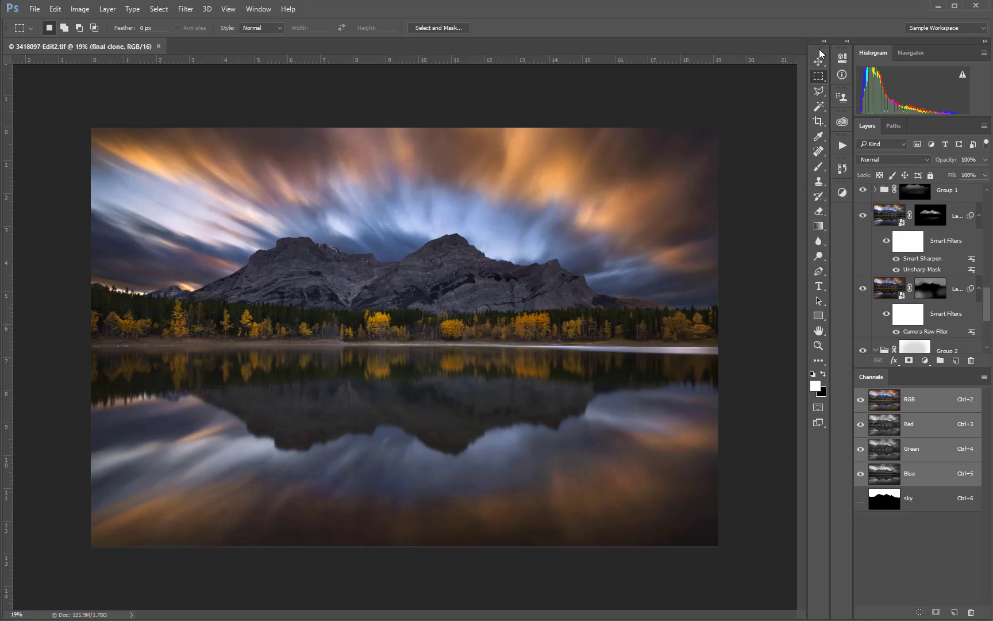
{"action": "left_click_drag", "start_coordinate": [820, 47], "coordinate": [856, 68]}
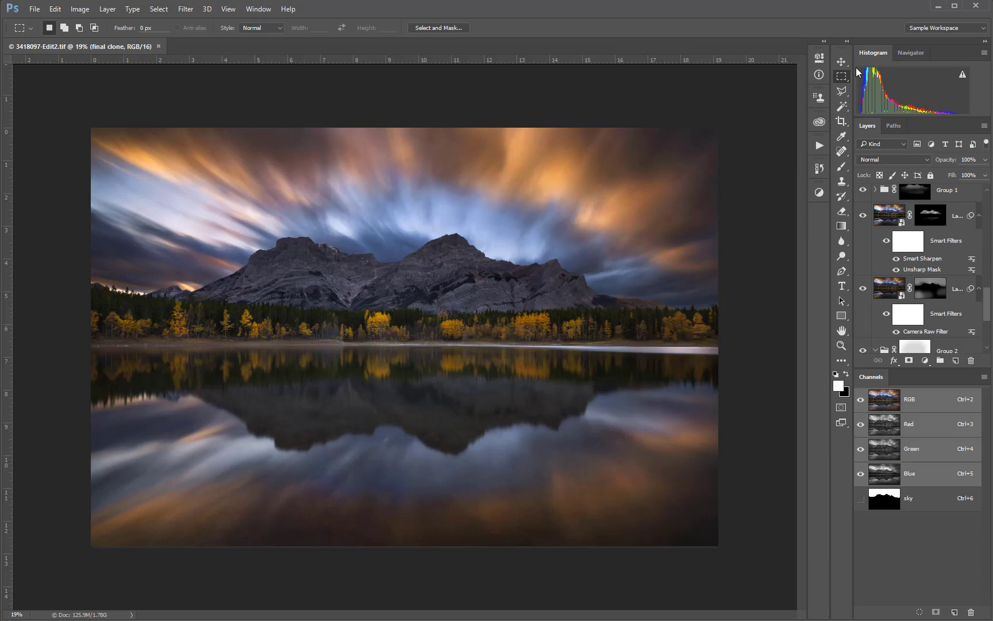
Toggle the Actions fly-out and expand/collapse the docked column twice, ending collapsed to icons.
{"action": "left_click", "coordinate": [820, 146]}
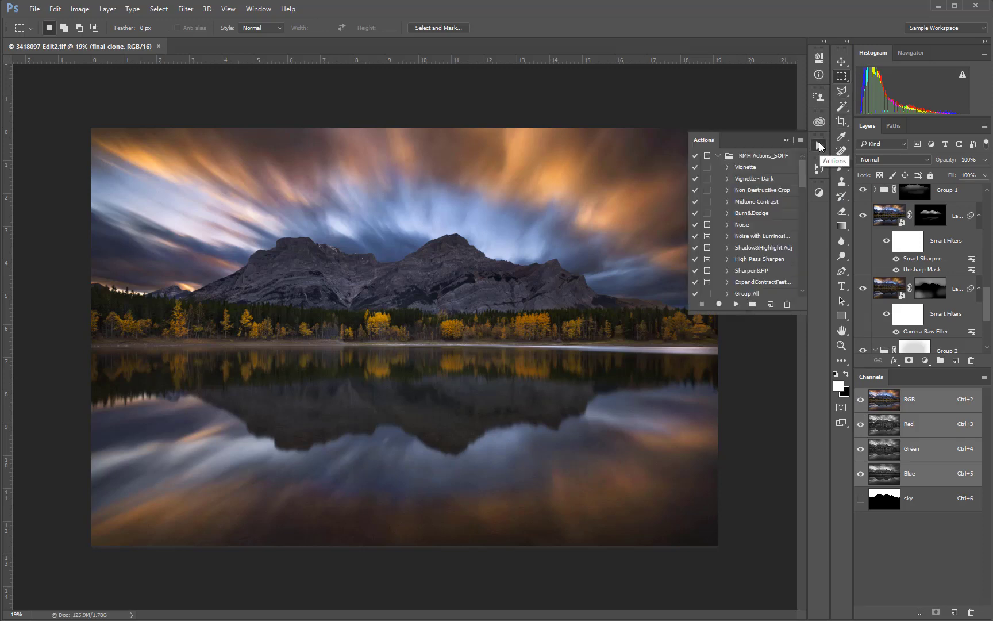
{"action": "left_click", "coordinate": [820, 147]}
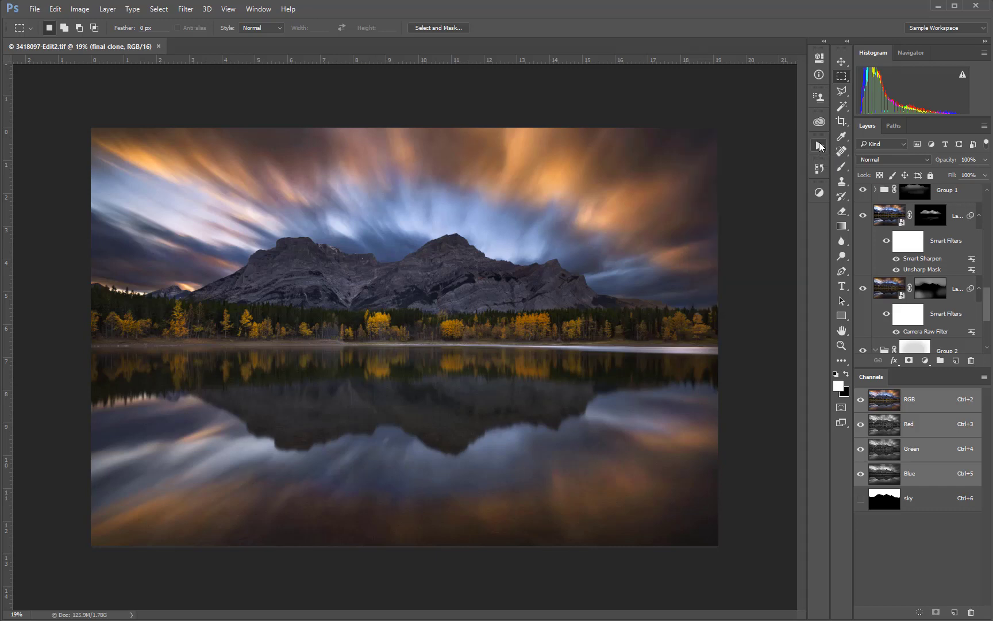
{"action": "left_click", "coordinate": [825, 44]}
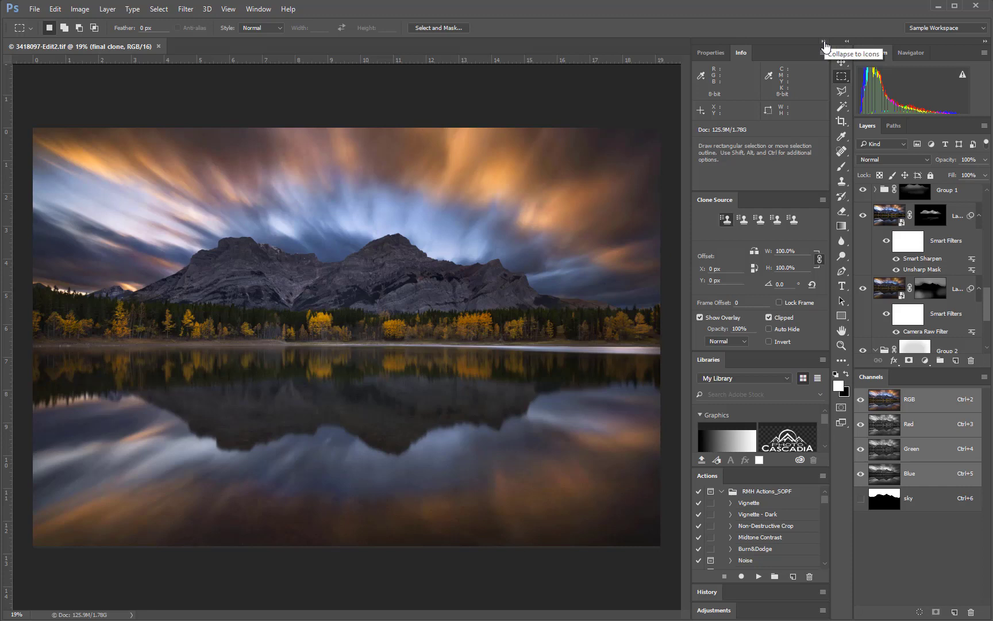
{"action": "left_click", "coordinate": [824, 43]}
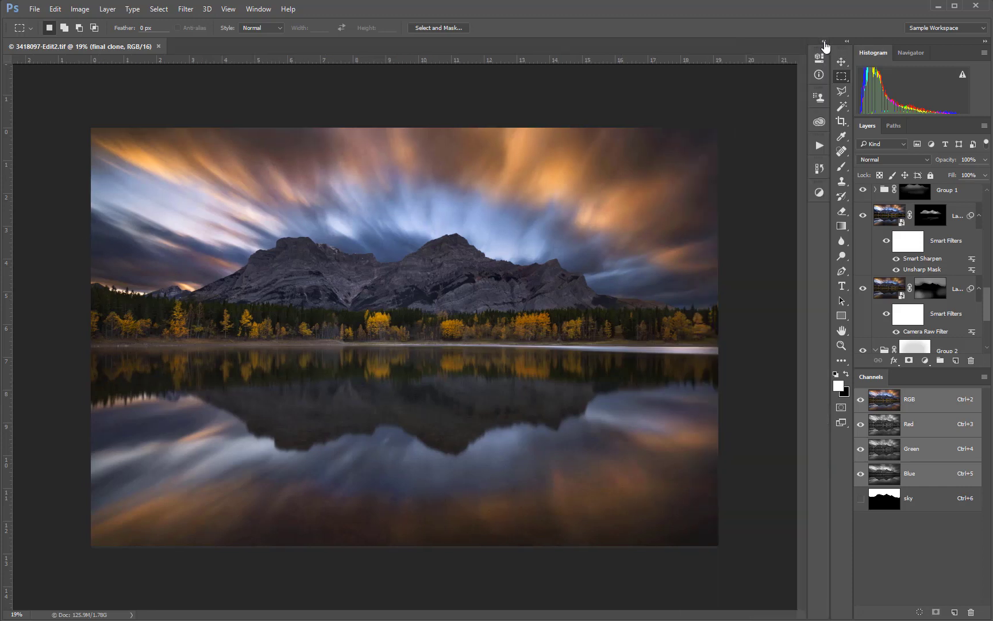
{"action": "left_click", "coordinate": [819, 146]}
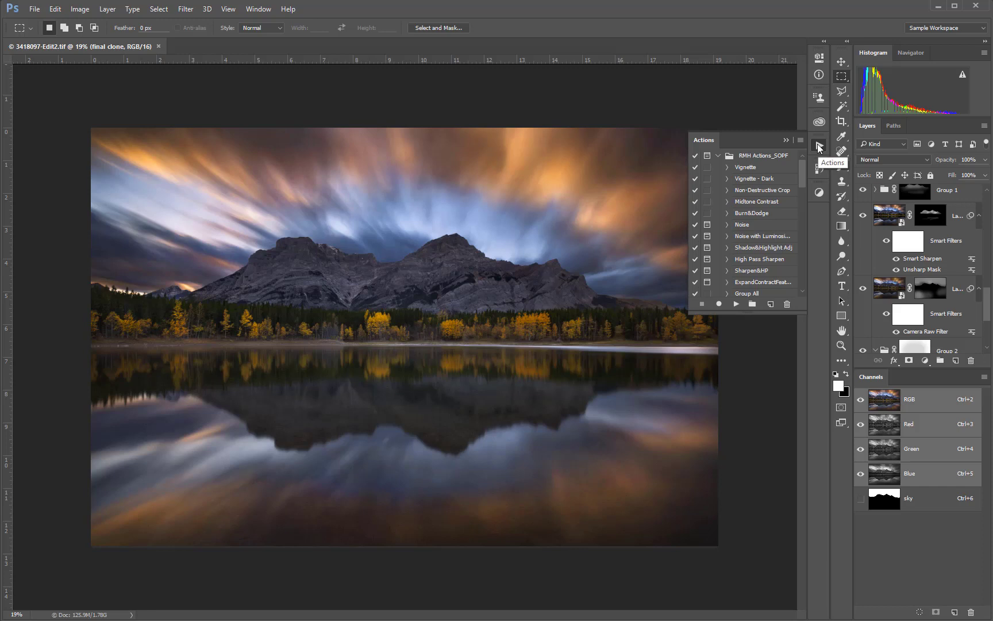
{"action": "left_click", "coordinate": [818, 145]}
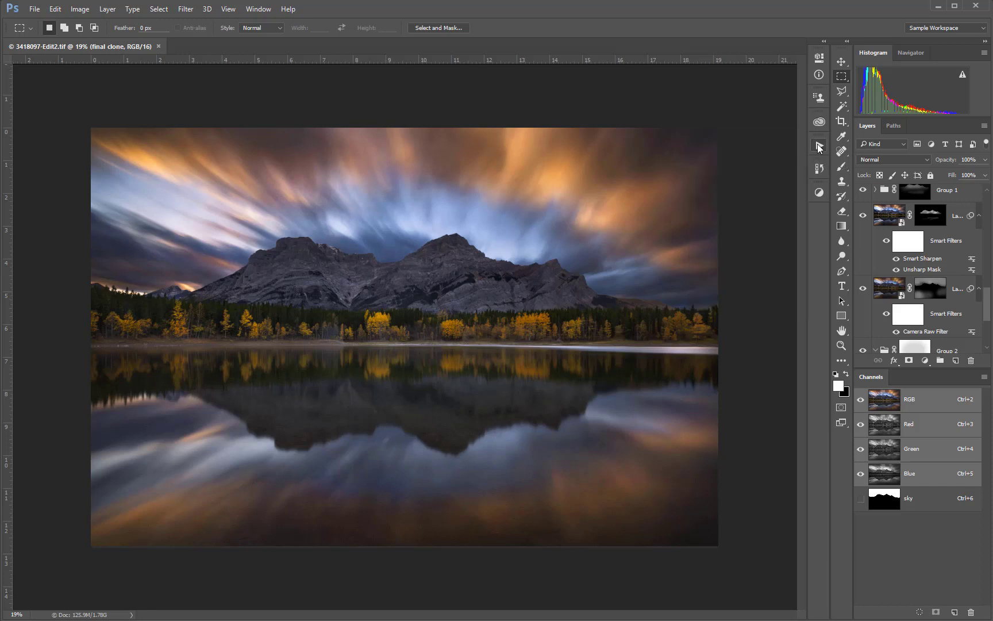
{"action": "left_click", "coordinate": [825, 45]}
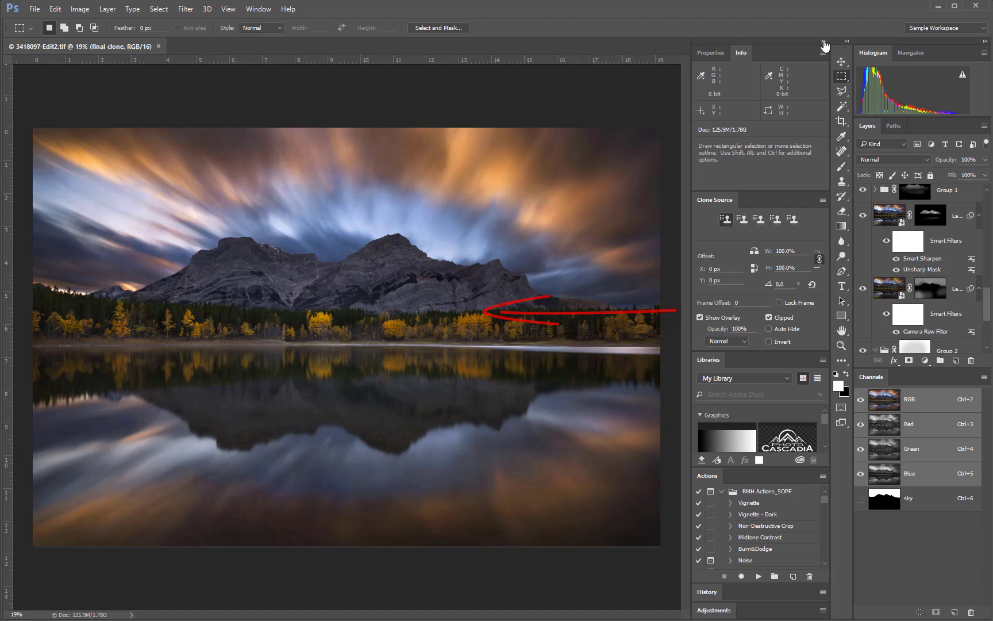
{"action": "left_click", "coordinate": [825, 45]}
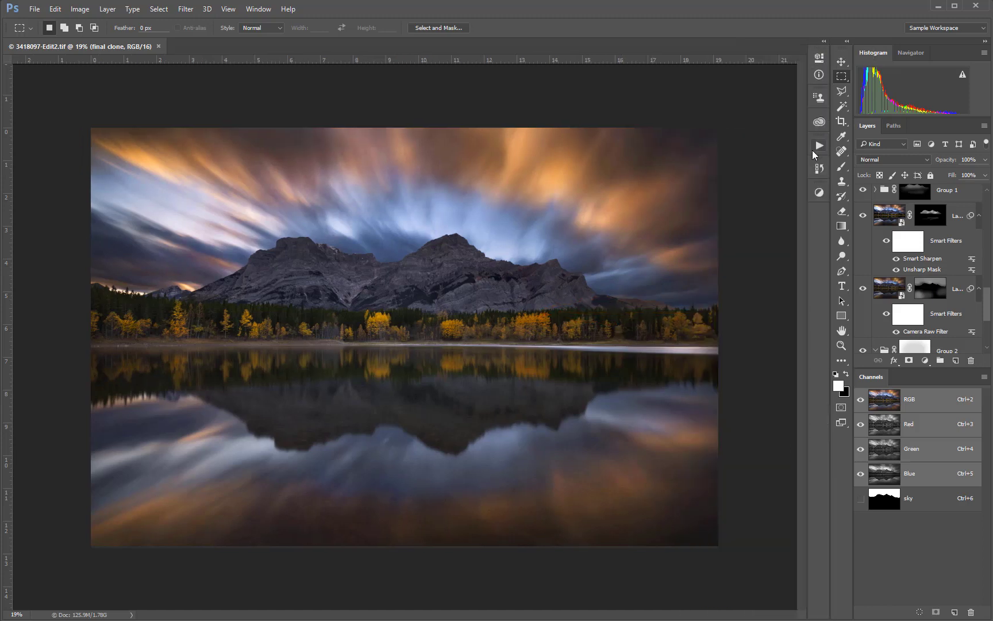
Make the Actions panel taller and wider, and give Layers more height than Channels.
{"action": "left_click", "coordinate": [815, 149]}
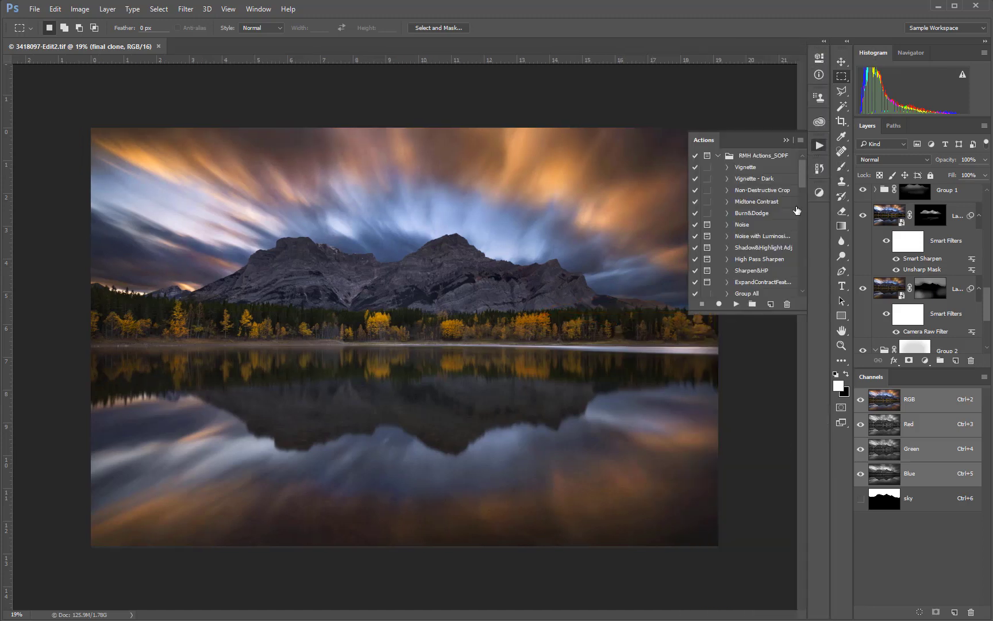
{"action": "left_click_drag", "start_coordinate": [745, 313], "coordinate": [737, 362]}
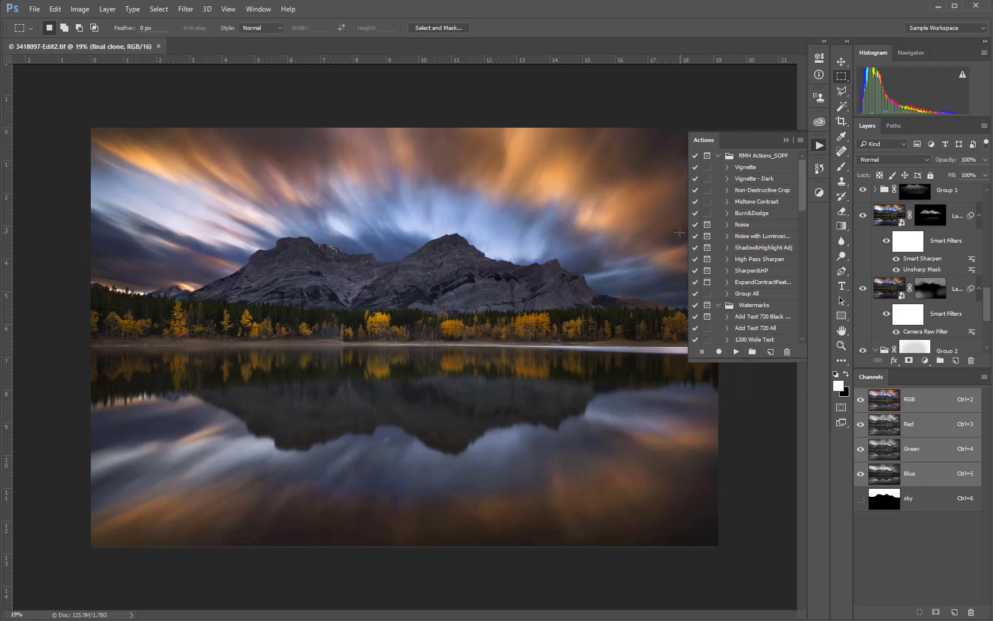
{"action": "mouse_move", "coordinate": [689, 242]}
{"action": "left_mouse_down"}
{"action": "mouse_move", "coordinate": [549, 252]}
{"action": "mouse_move", "coordinate": [684, 252]}
{"action": "left_mouse_up"}
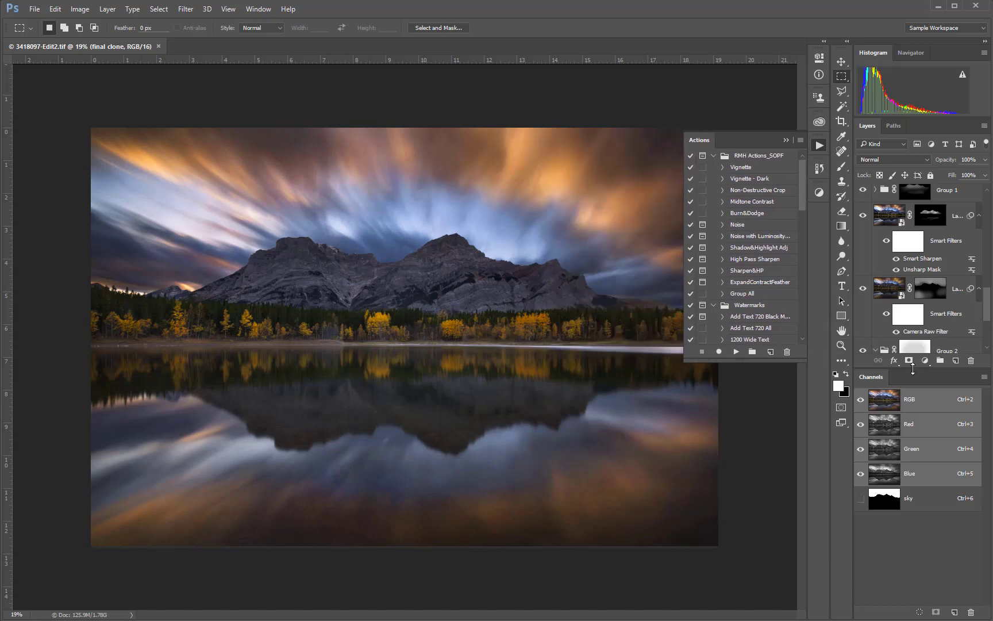
{"action": "left_click_drag", "start_coordinate": [922, 371], "coordinate": [927, 537]}
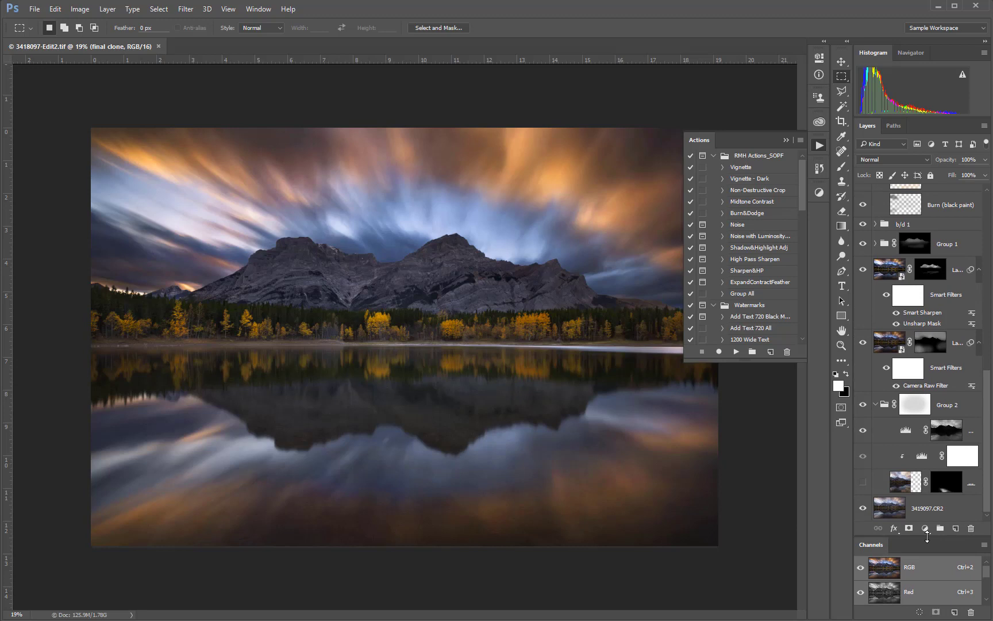
Close the Adjustments panel via its options menu, then switch to the Video workspace.
{"action": "left_click", "coordinate": [819, 193]}
{"action": "left_click", "coordinate": [798, 189]}
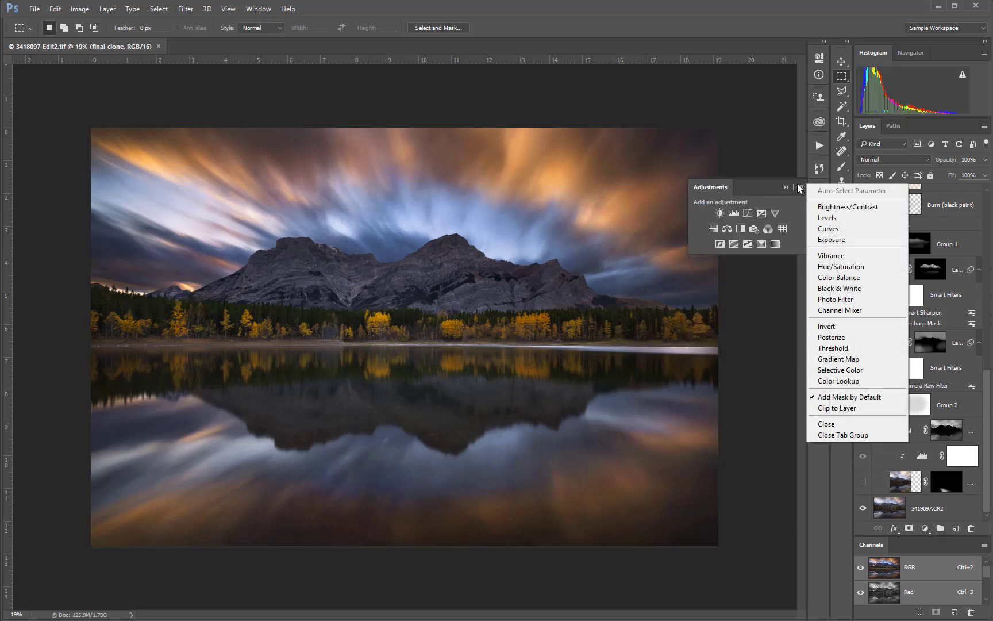
{"action": "left_click", "coordinate": [828, 425]}
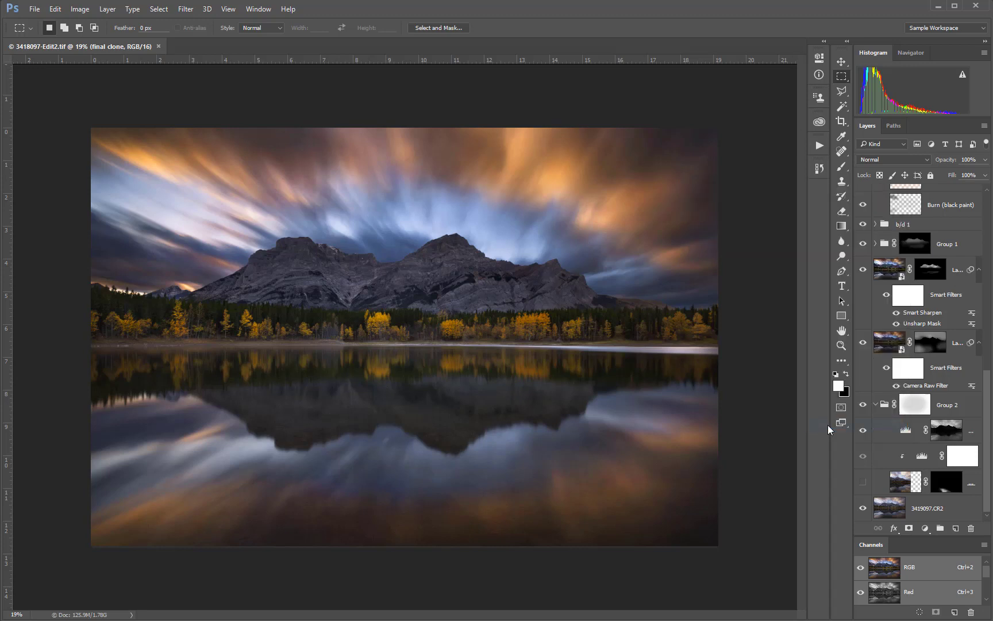
{"action": "left_click", "coordinate": [926, 29]}
{"action": "left_click", "coordinate": [916, 65]}
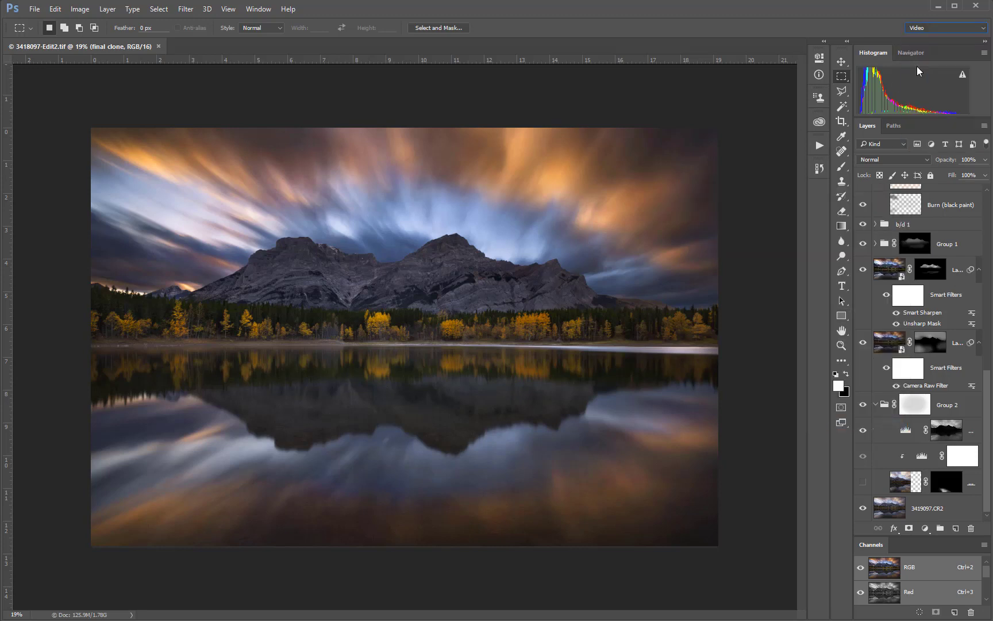